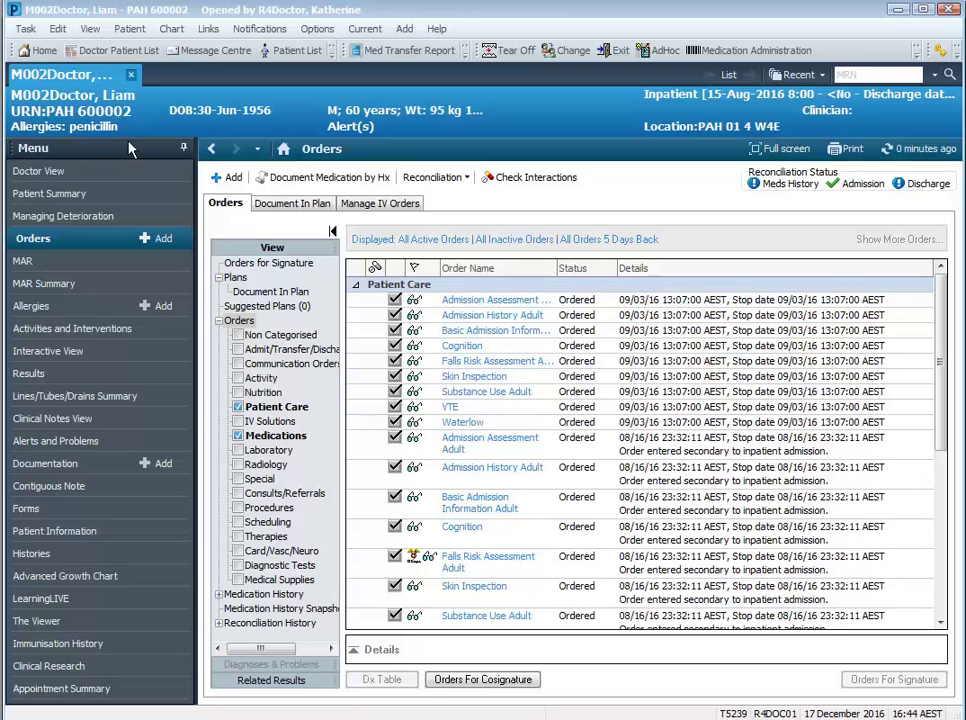
Try ordering Benpen 1.2 g IV 6-hourly, then remove it after the penicillin allergy alert
left_click(158, 238)
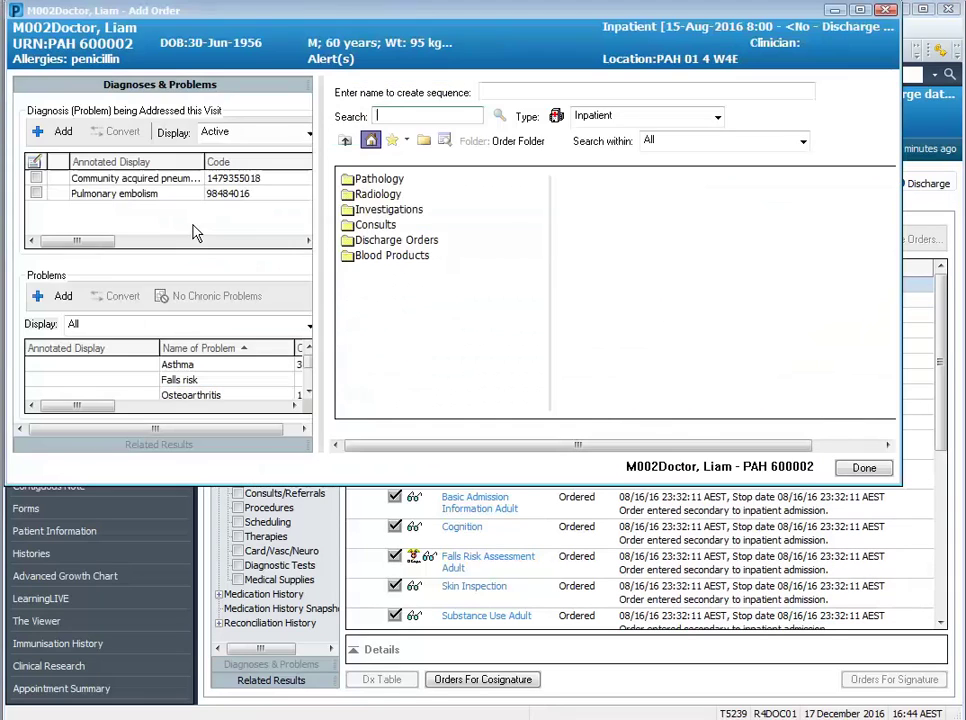
type("benpen")
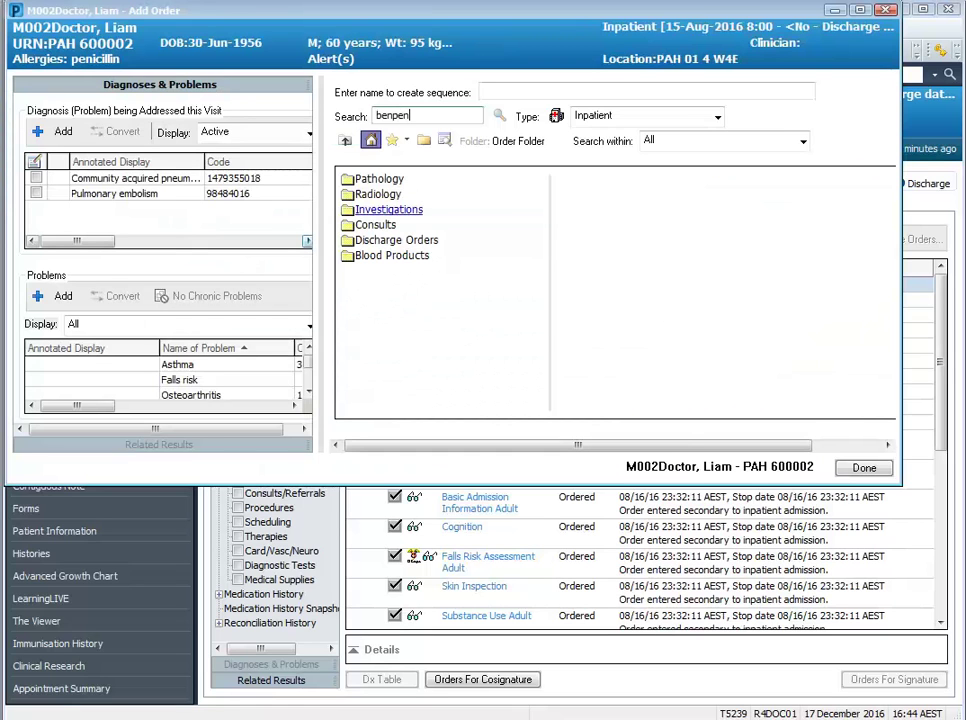
type(" 1.2")
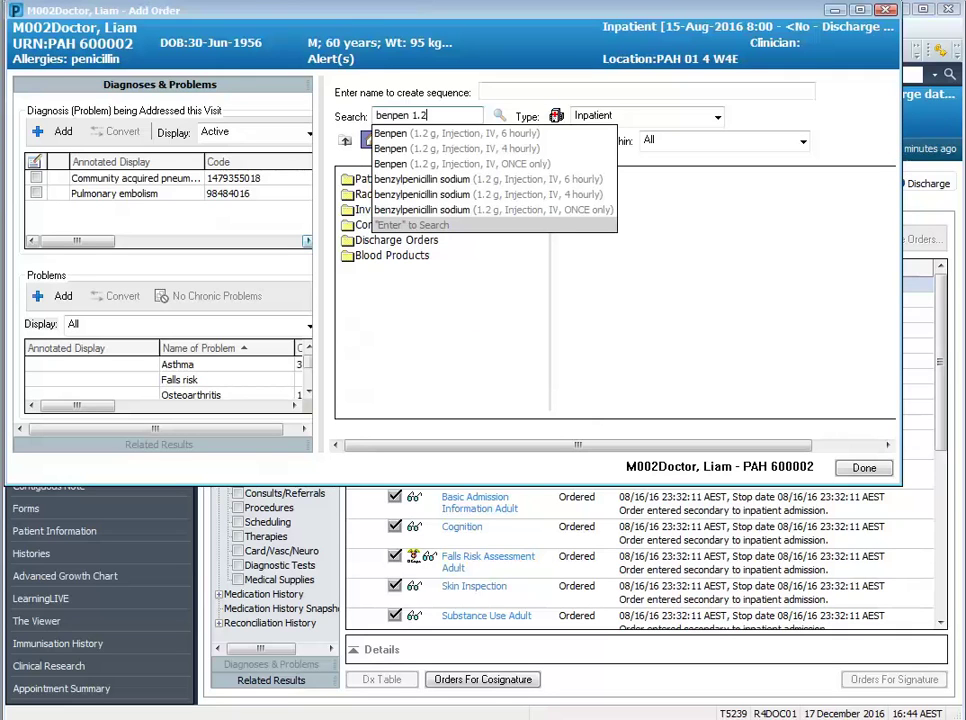
key("Return")
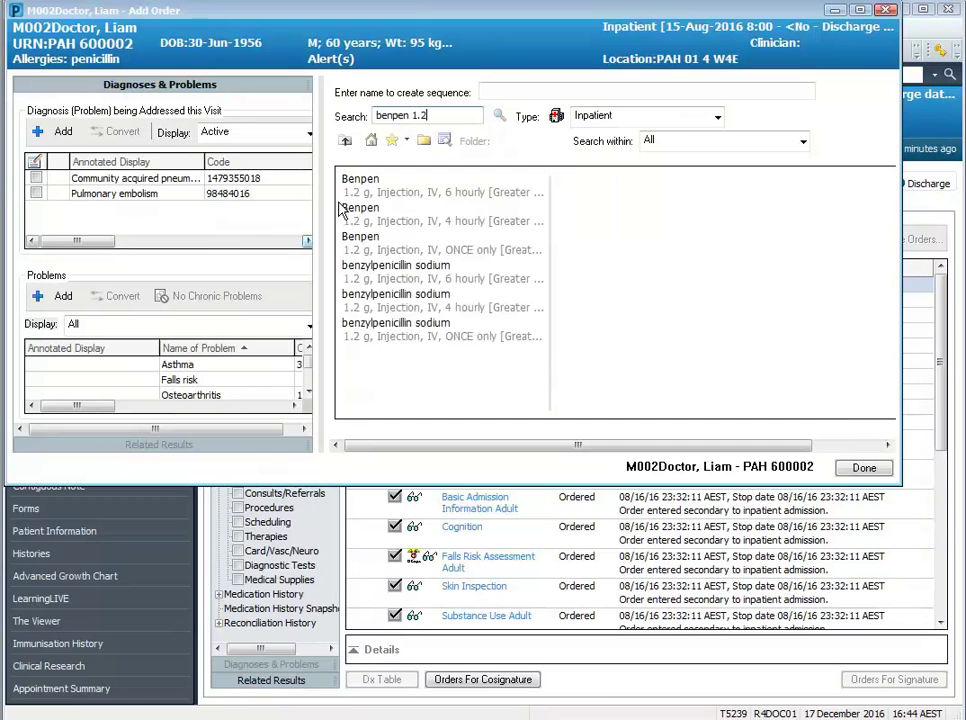
left_click(362, 190)
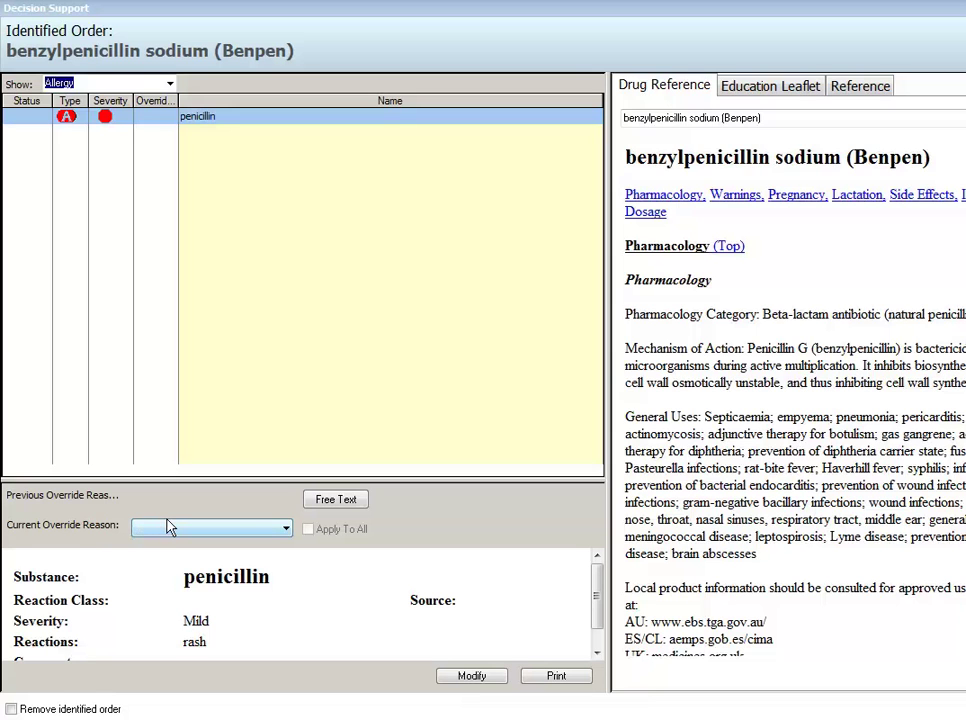
left_click(11, 710)
key("Return")
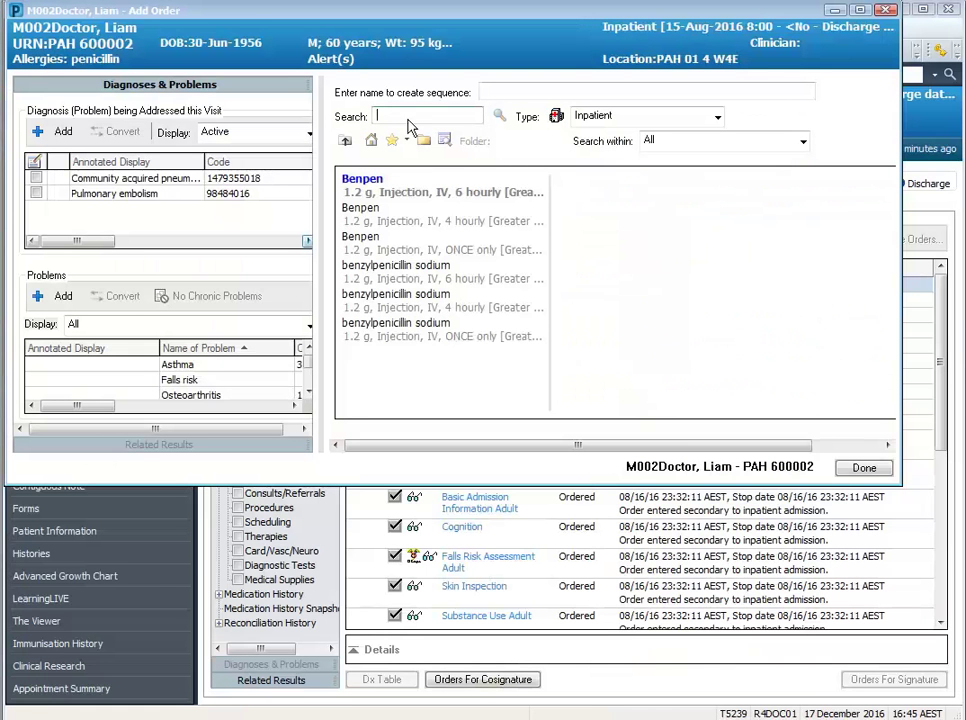
Order cefTRIAXONE 1 g IV 24-hourly, overriding the allergy alert with 'Clinical judgement applied'
type("ceftria")
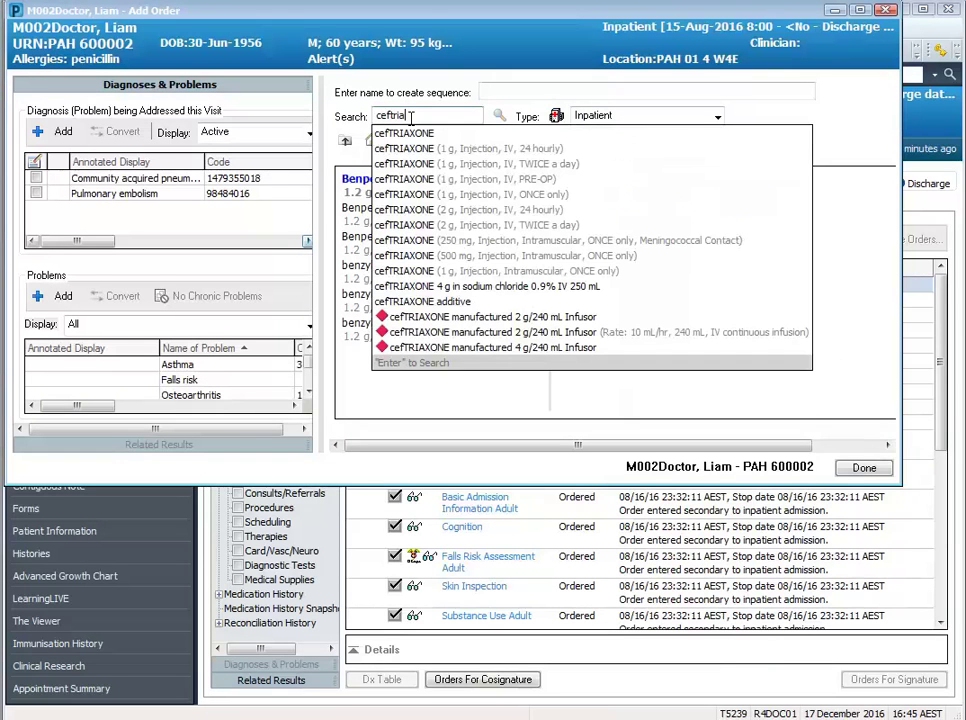
left_click(460, 148)
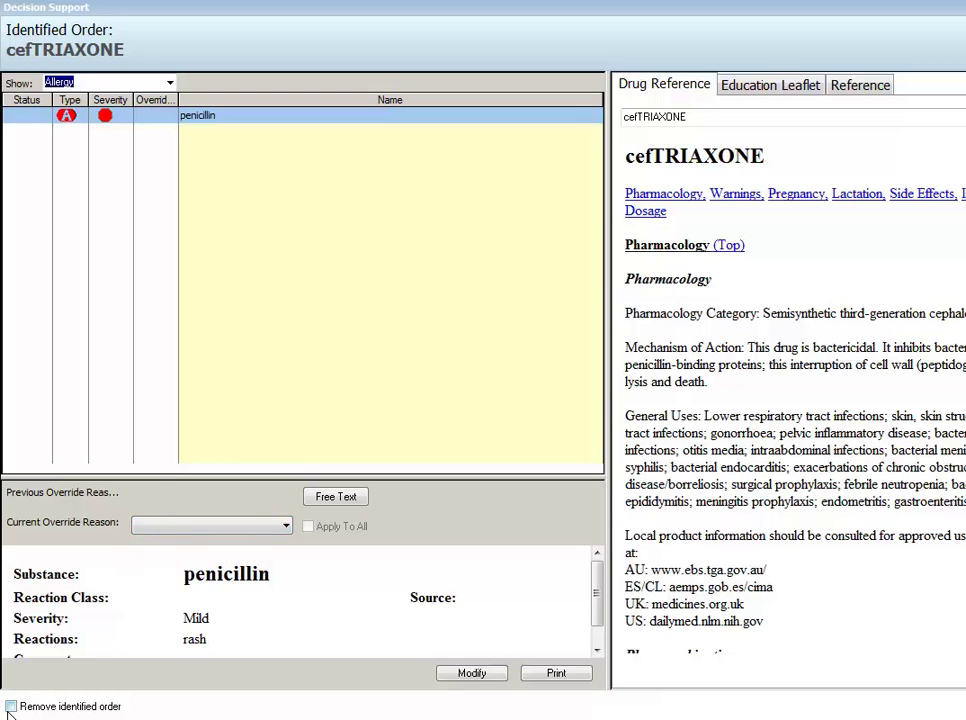
left_click(190, 525)
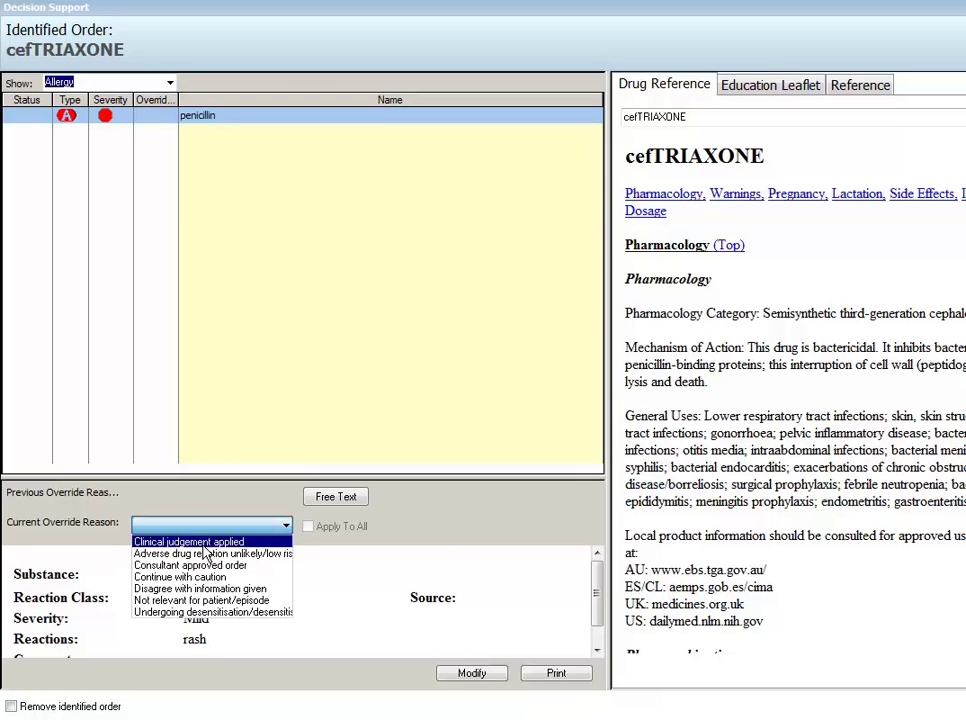
left_click(203, 543)
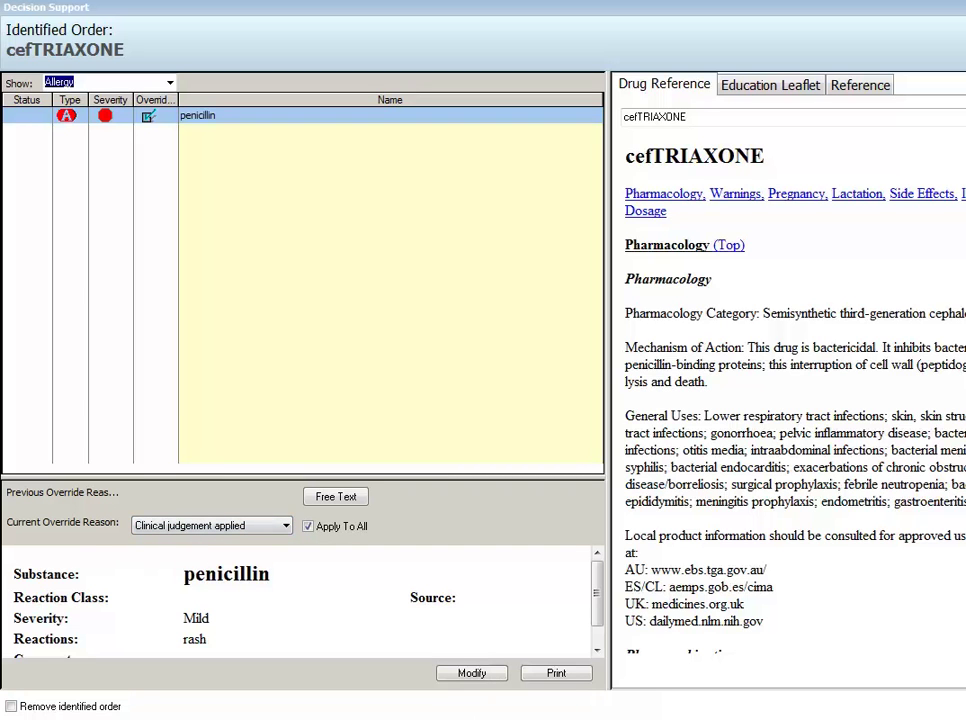
key("Return")
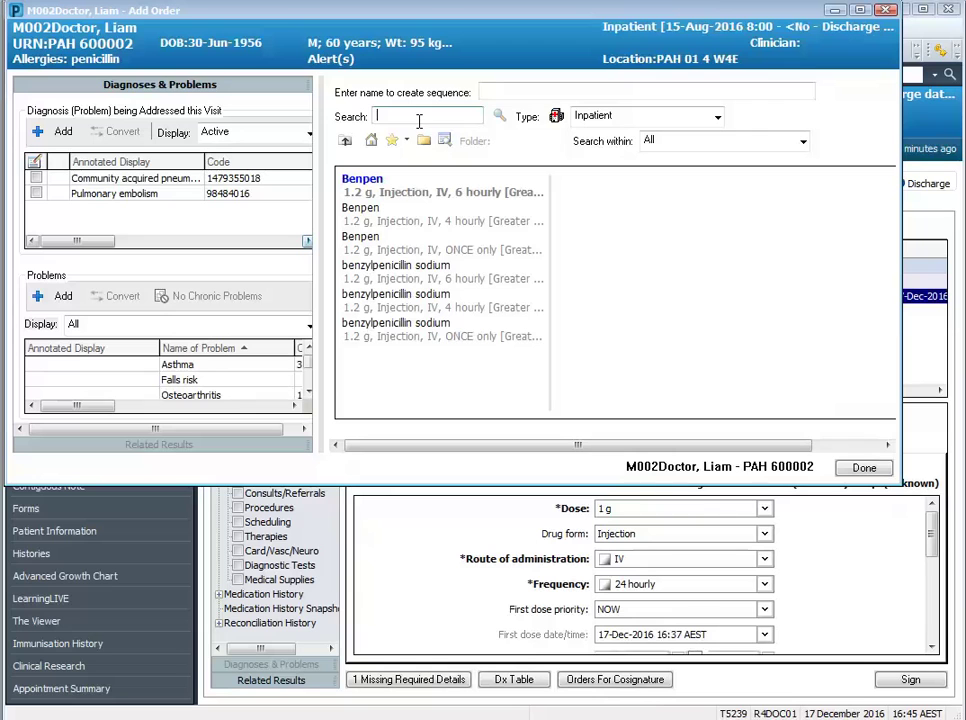
Add doxycycline 100 mg oral morning; drop diltiazem 60 mg after its therapeutic duplication alert
type("doxycy")
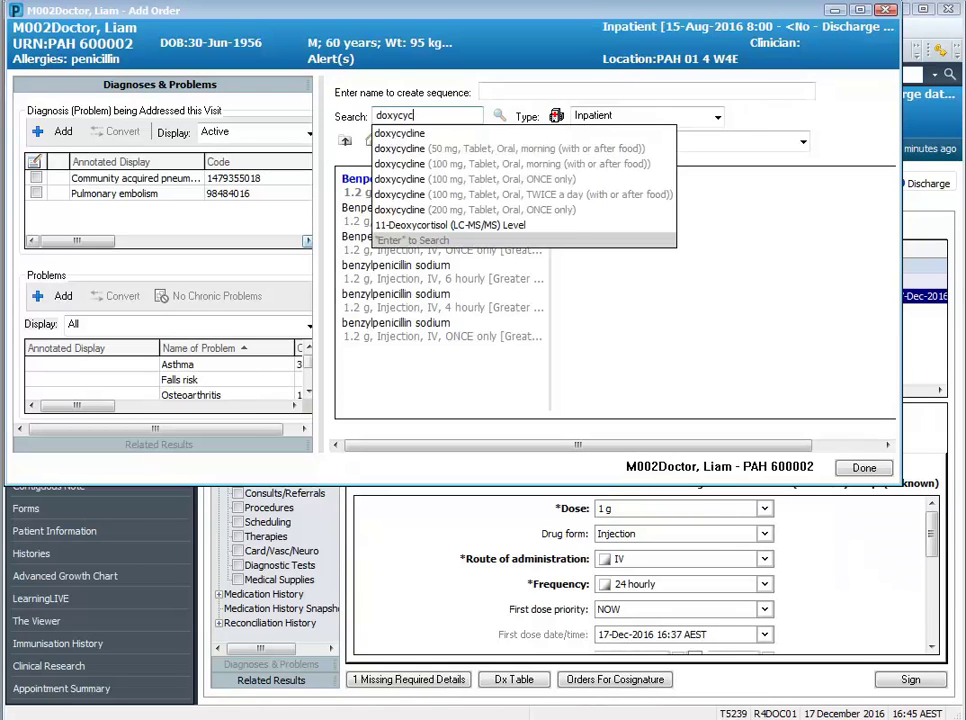
type("c")
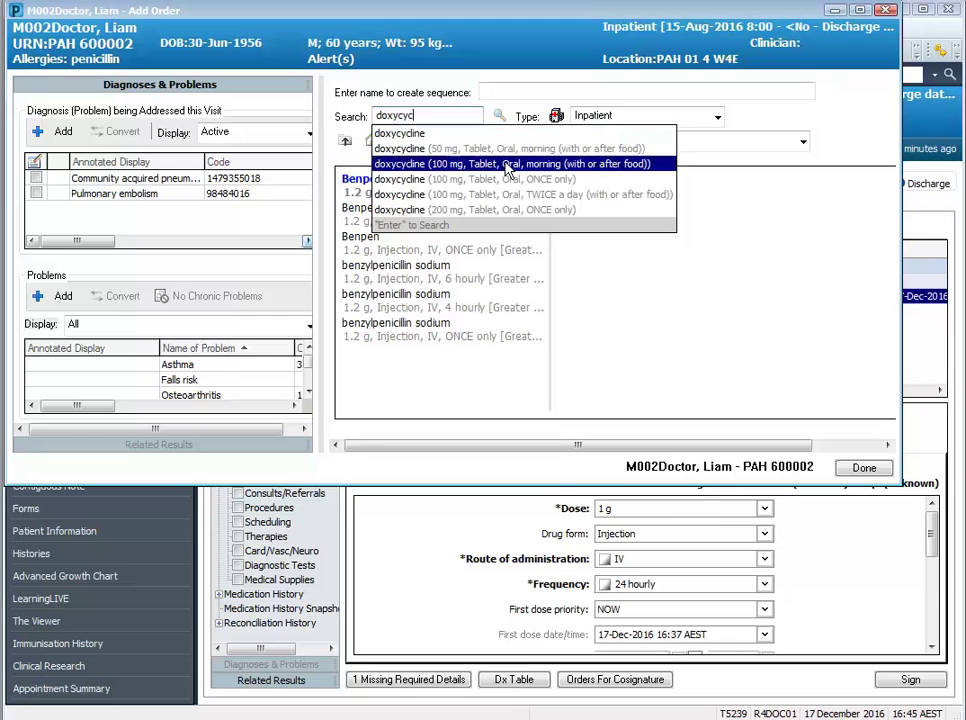
left_click(508, 171)
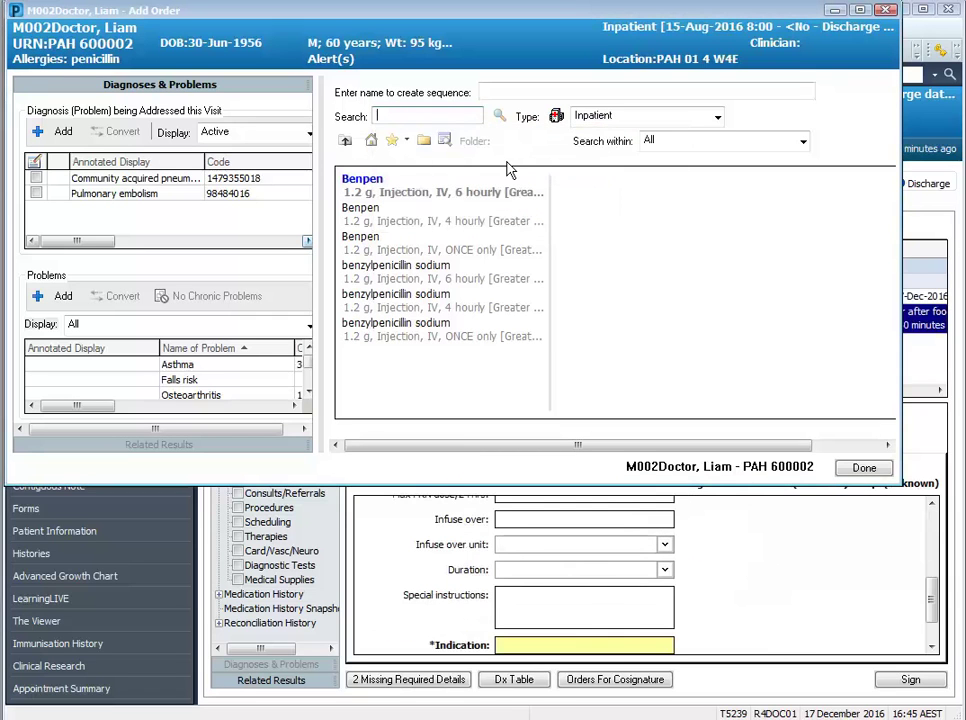
type("dilto")
key("BackSpace")
key("BackSpace")
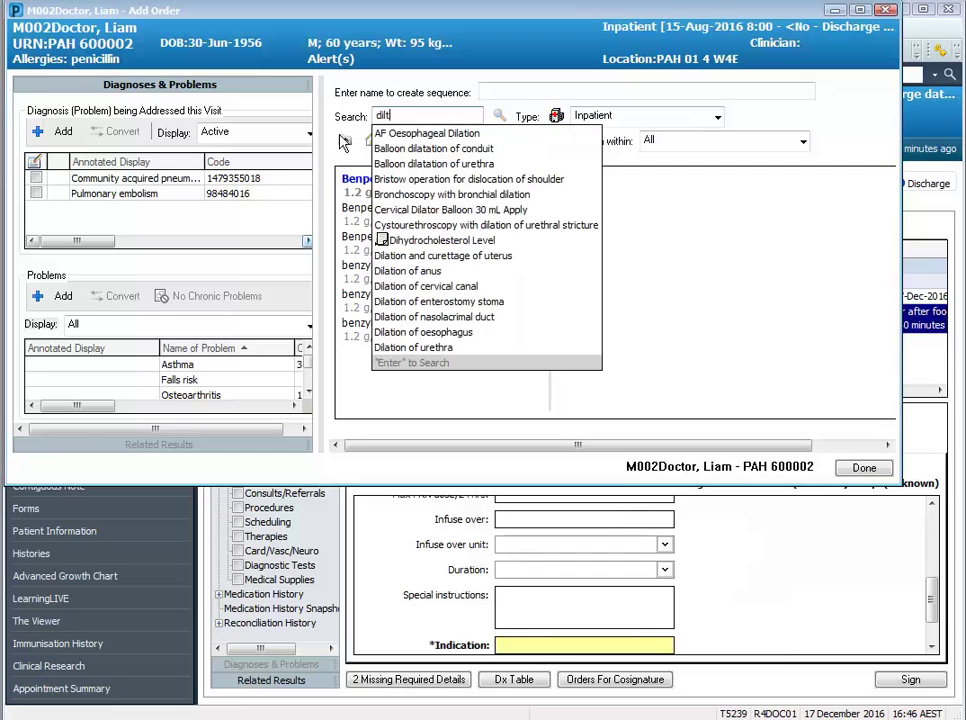
type("tia")
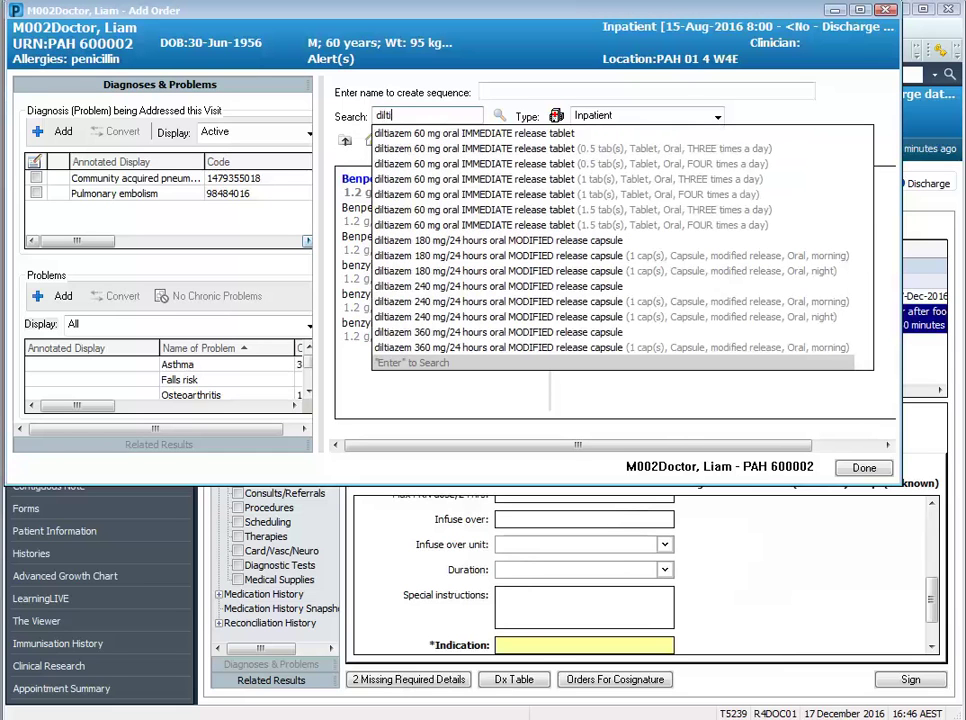
left_click(566, 199)
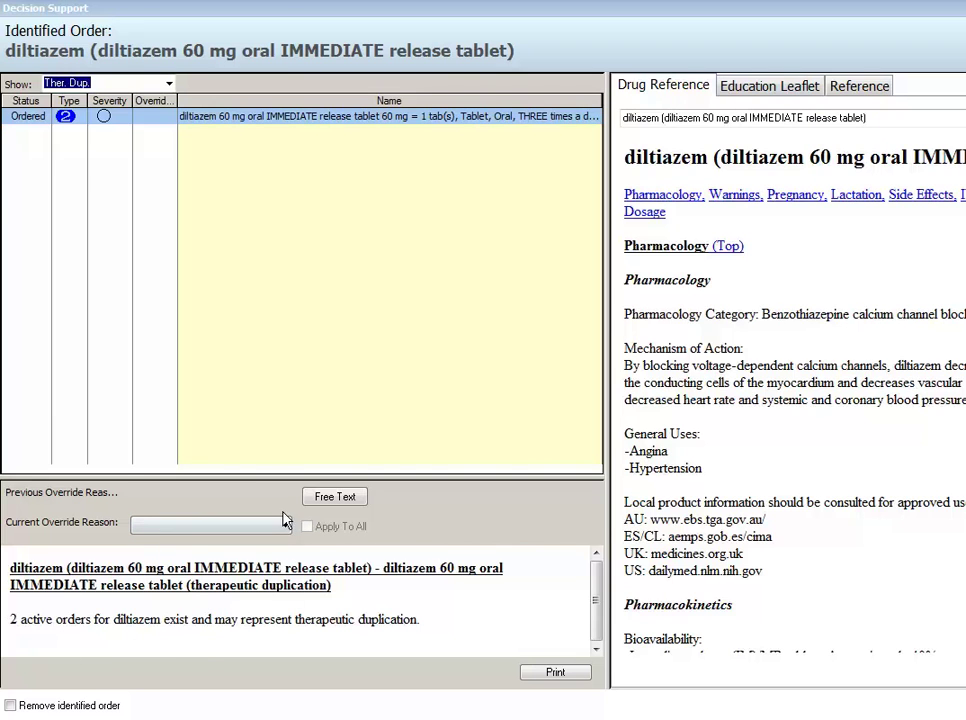
left_click(10, 705)
key("Return")
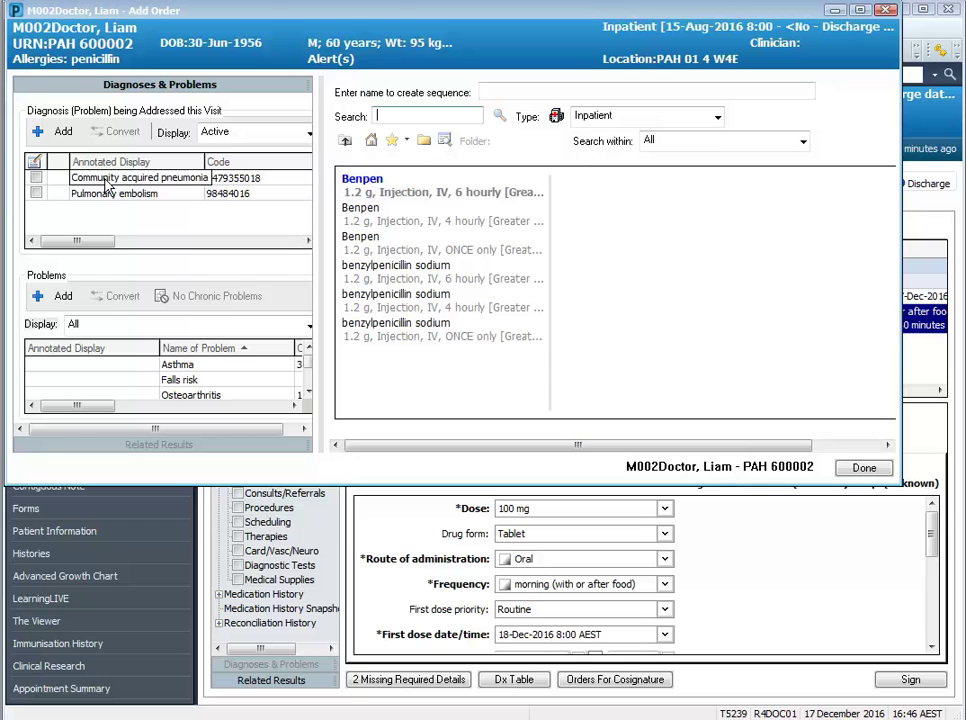
Add morphine 5 mg subcutaneous once-only, then check quetiapine's major diltiazem interaction
type("morphine 5 cub")
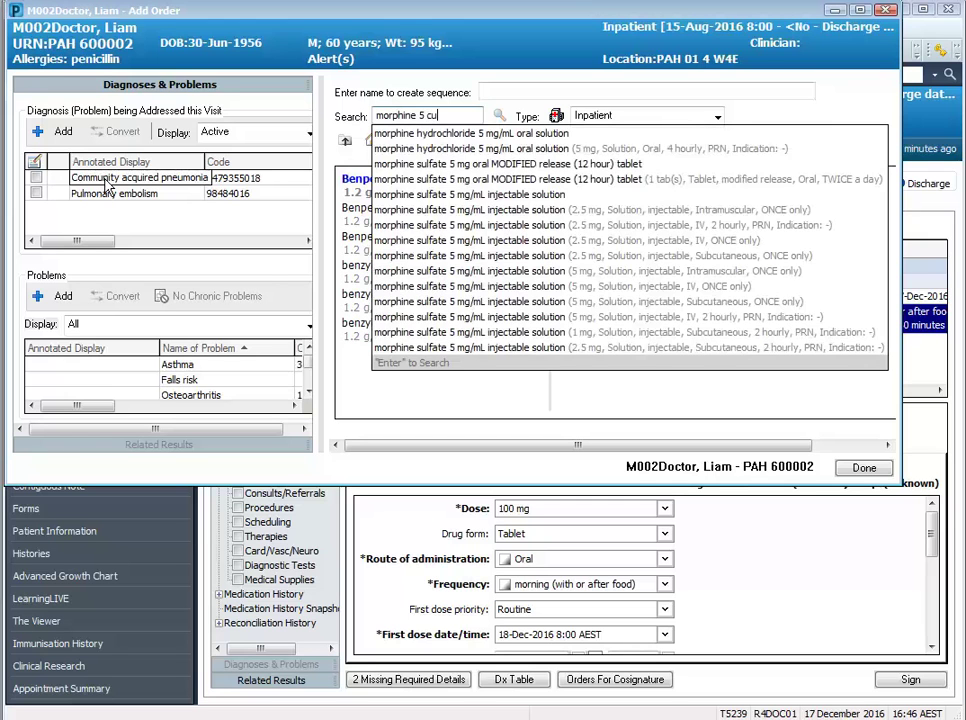
key("BackSpace")
key("BackSpace")
key("BackSpace")
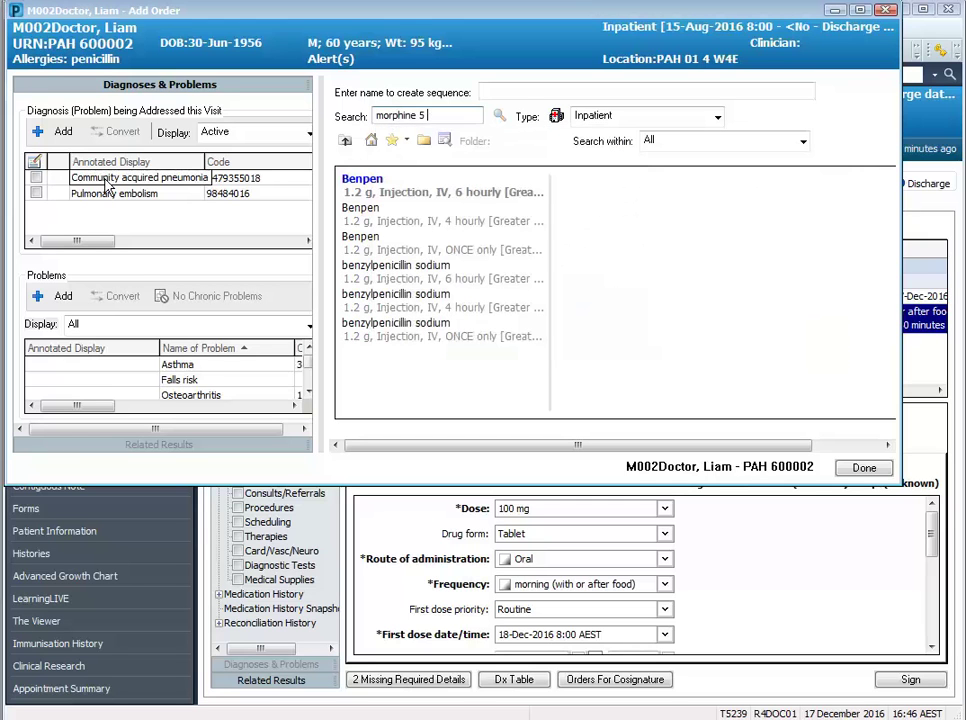
type("subcut")
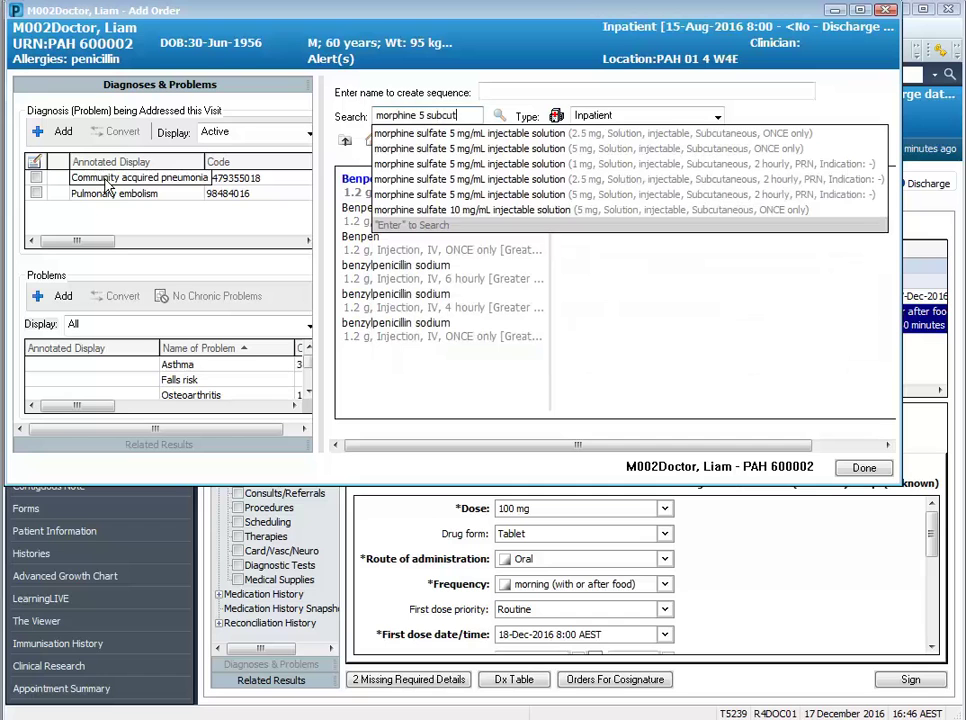
key("Return")
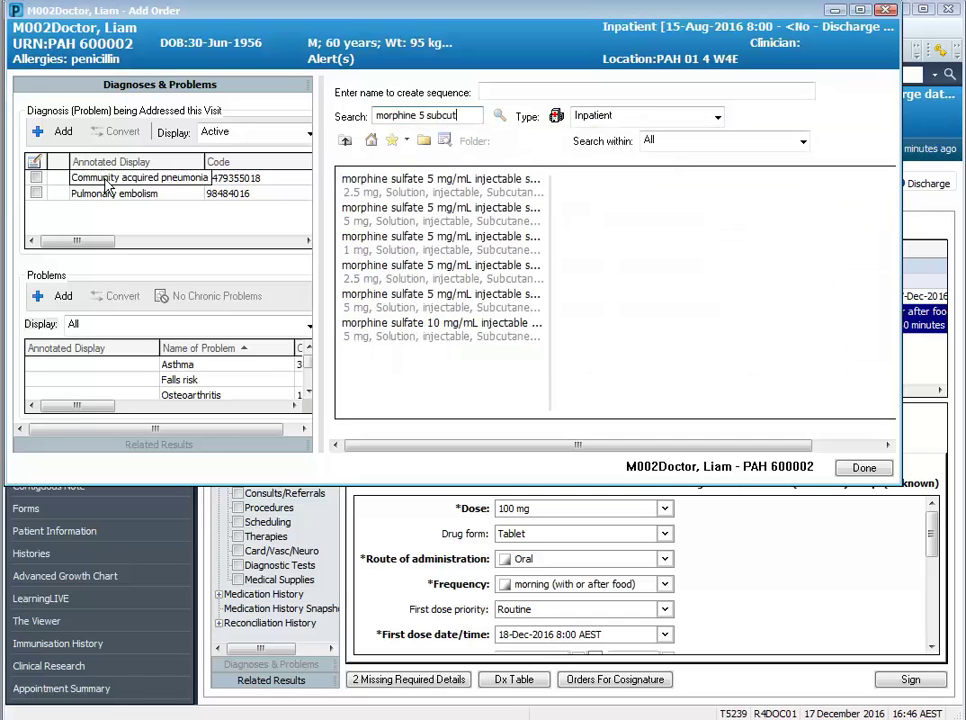
left_click_drag(550, 323, 871, 315)
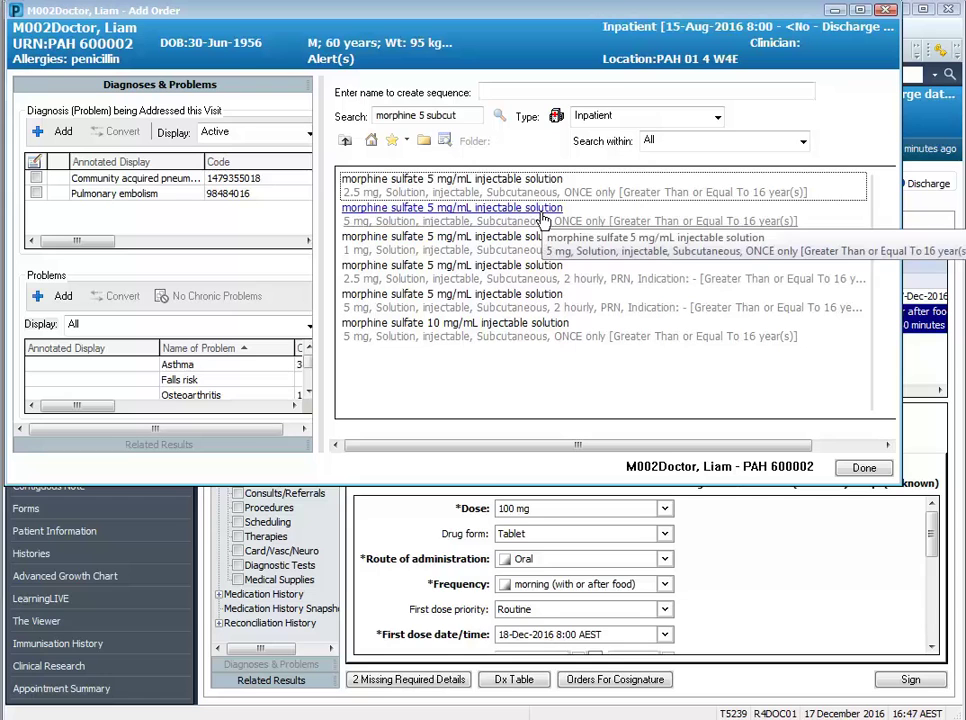
left_click(544, 220)
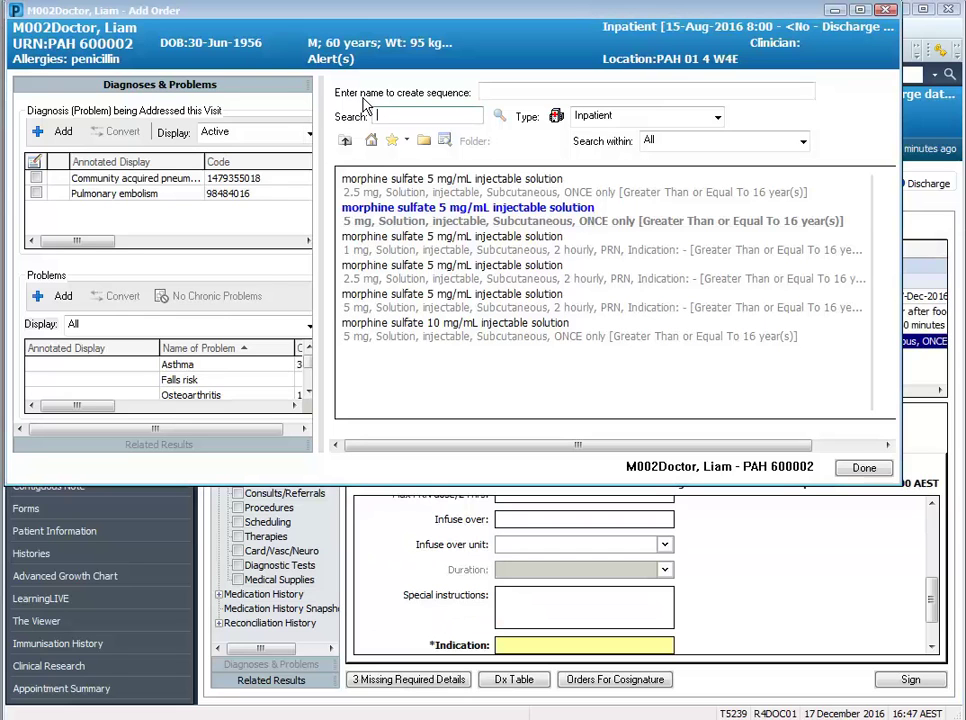
type("quetiapin")
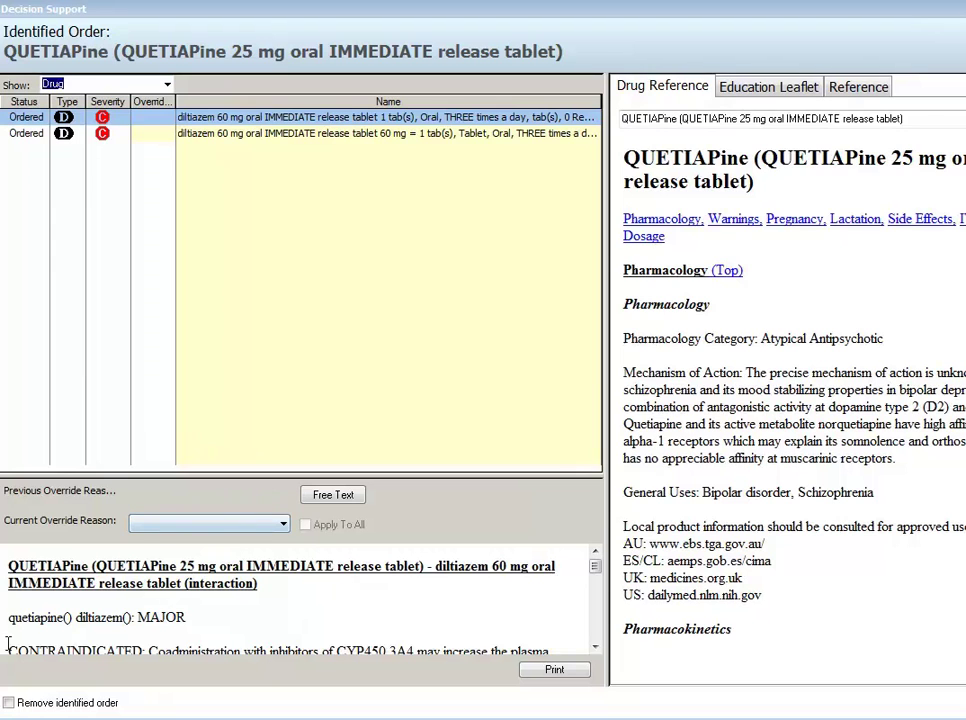
left_click_drag(198, 620, 136, 620)
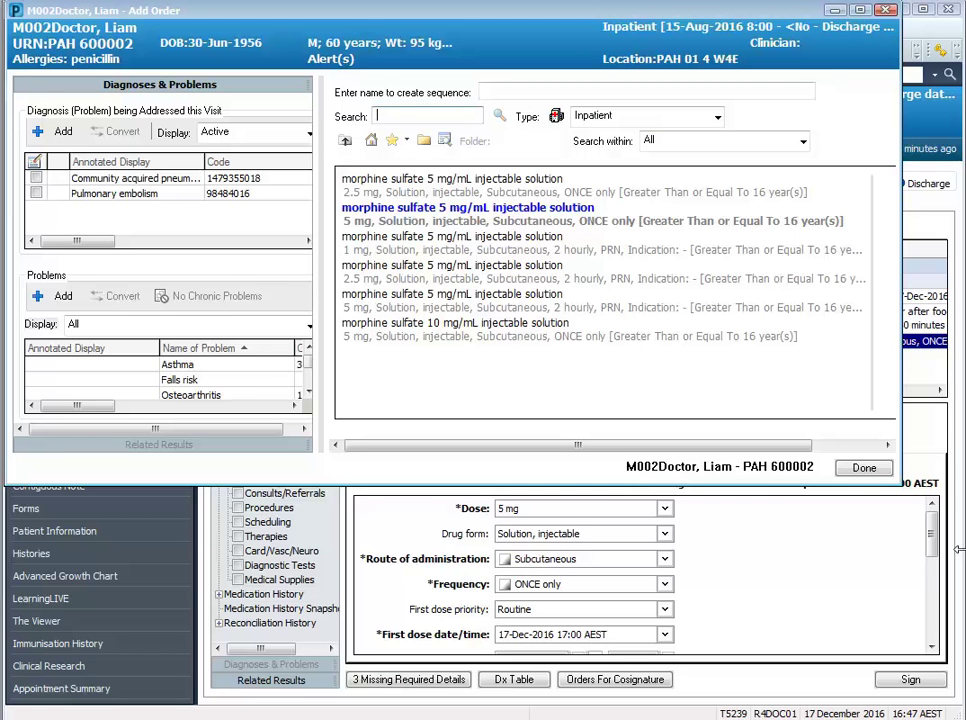
Finish adding orders and give cefTRIAXONE the indication CAP
left_click(866, 473)
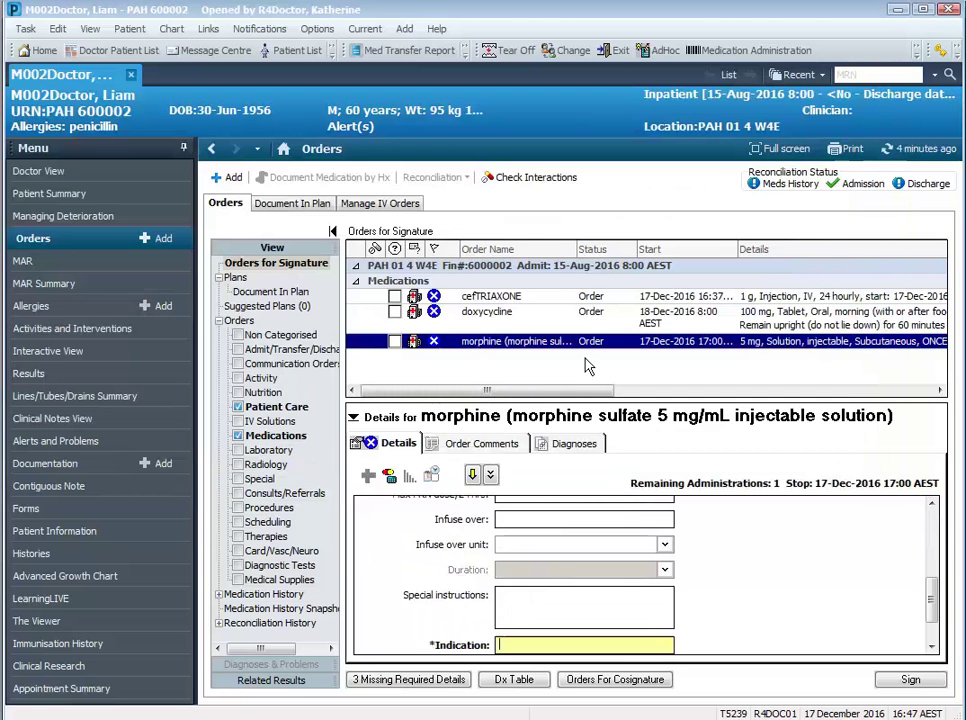
left_click(435, 298)
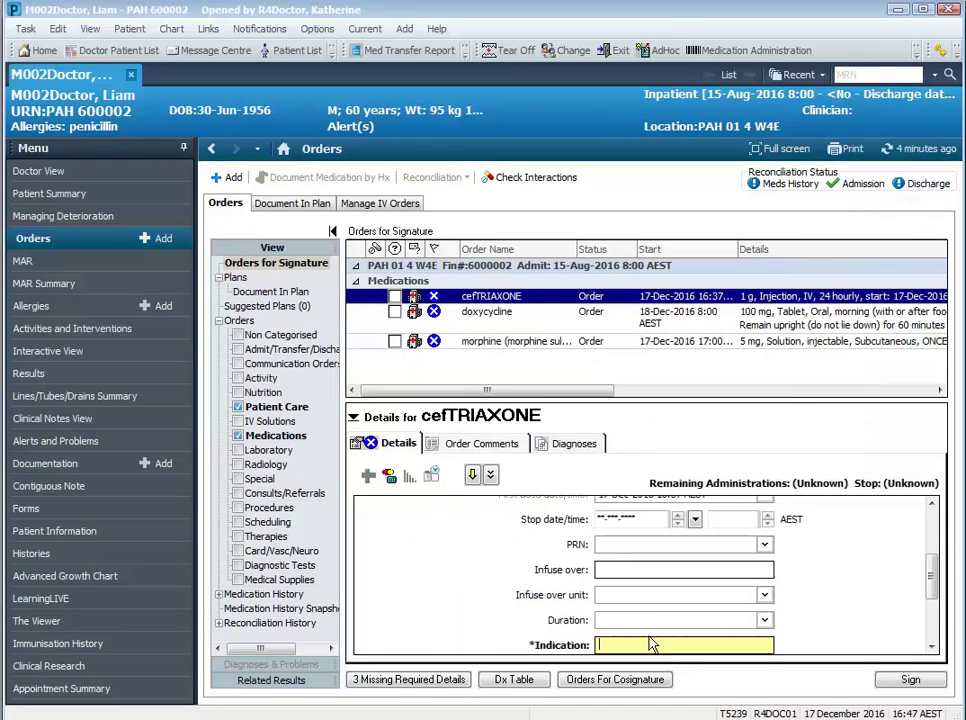
type("CAP")
Change doxycycline's dose to 500 mg and set its indication to CAP
left_click(487, 312)
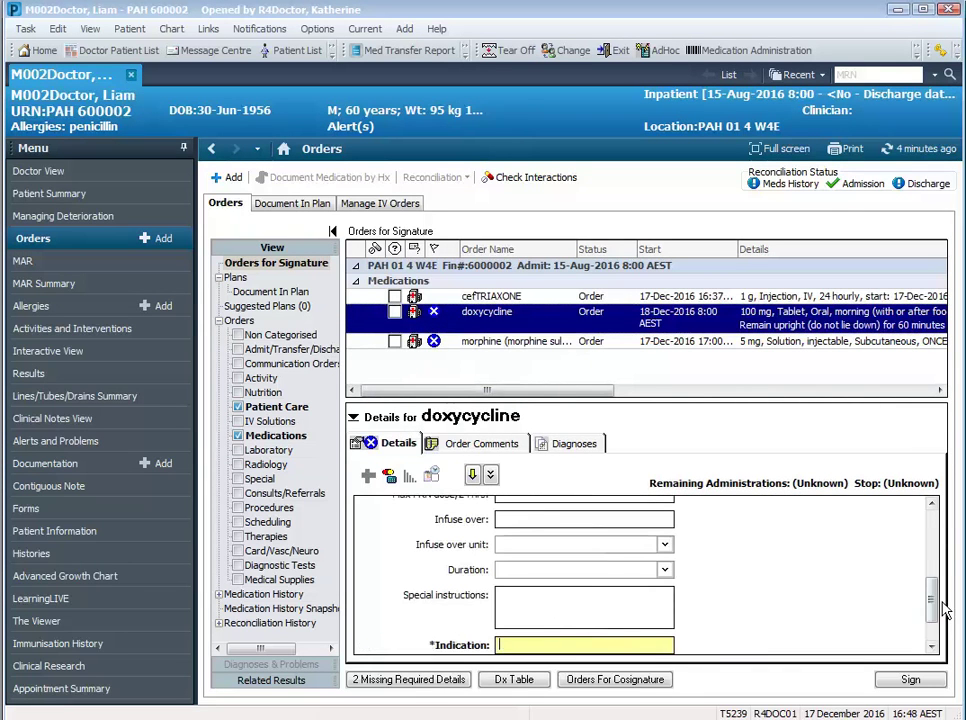
scroll(943, 610, "up", 10)
left_click(509, 508)
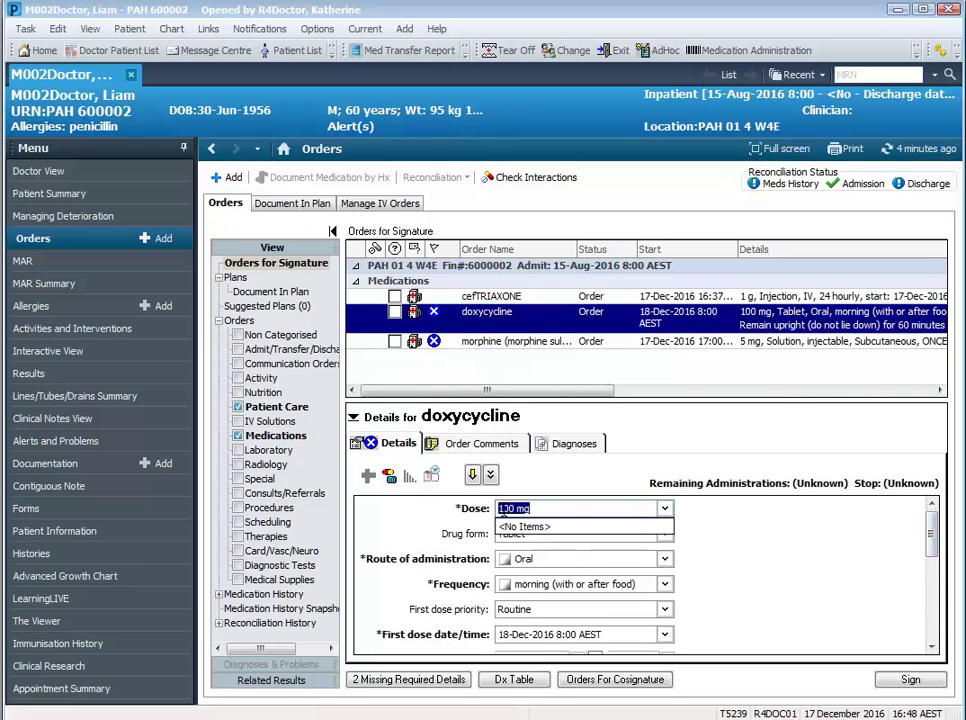
left_click(505, 508)
key("BackSpace")
type("5")
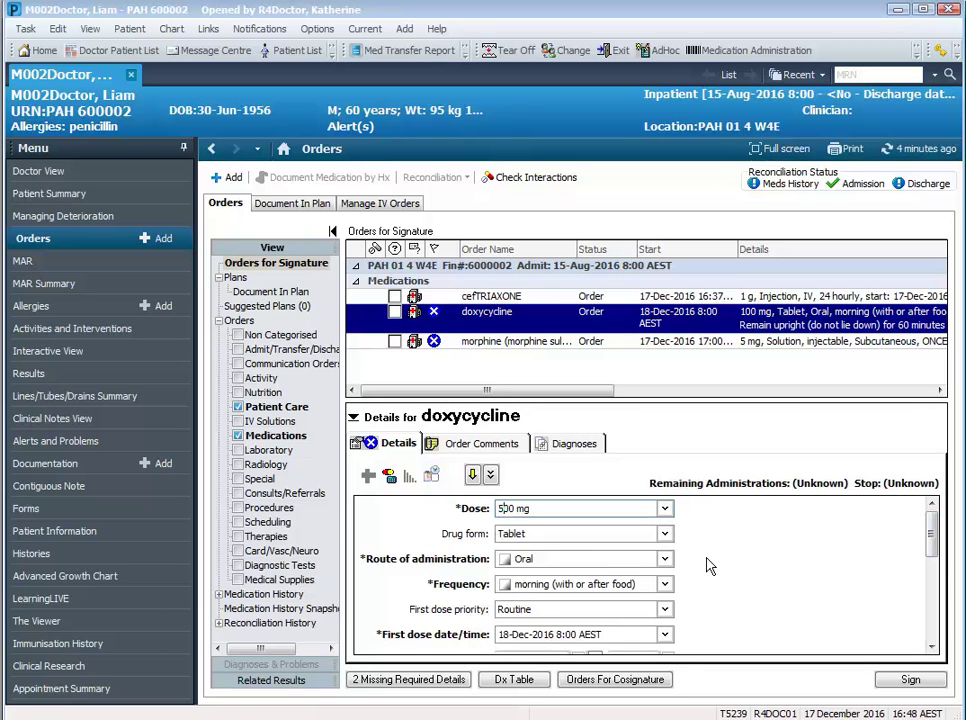
left_click_drag(935, 543, 930, 625)
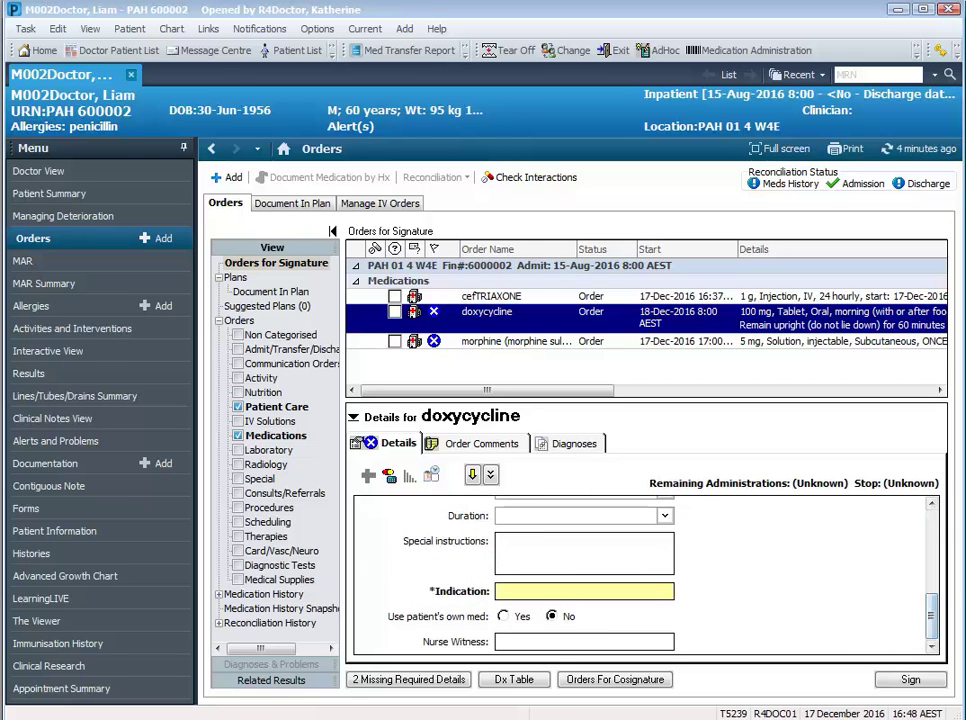
left_click(553, 594)
type("CAP")
Review the morphine order's details, including its Pain indication
left_click(420, 341)
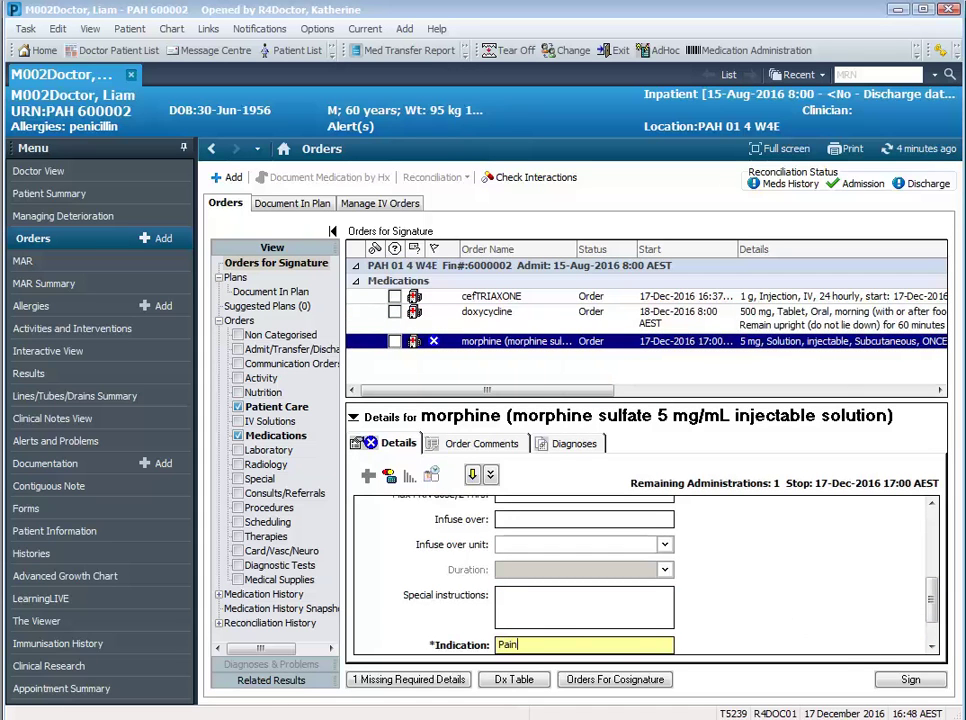
scroll(811, 600, "down", 1)
left_click_drag(931, 603, 930, 585)
scroll(525, 648, "up", 4)
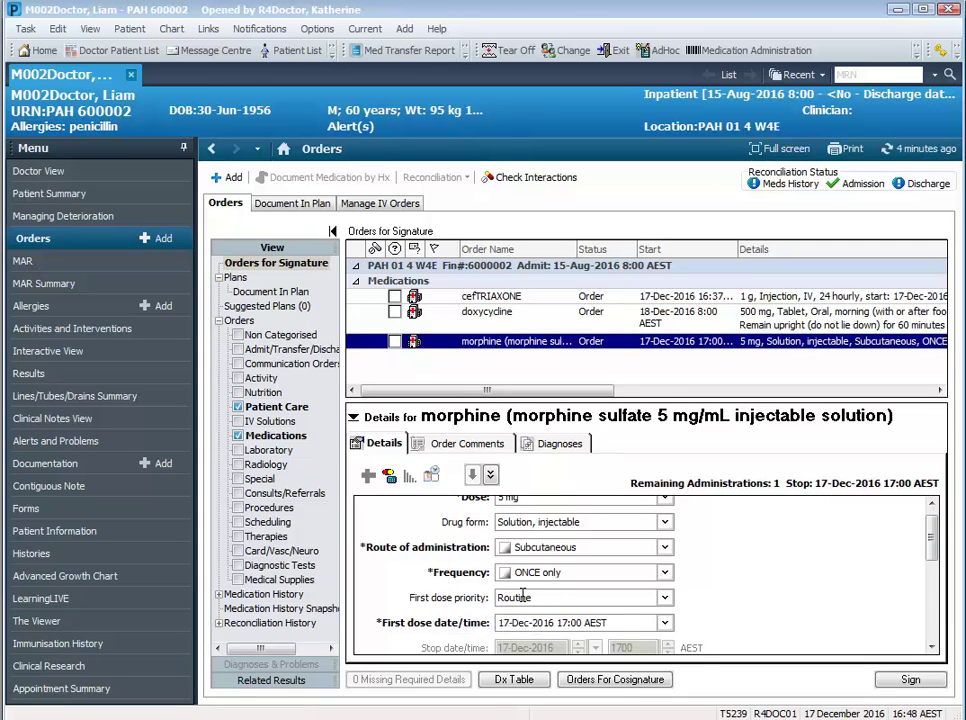
Set morphine's first dose priority to NOW, accept the start time reset, and submit for signing
left_click(666, 599)
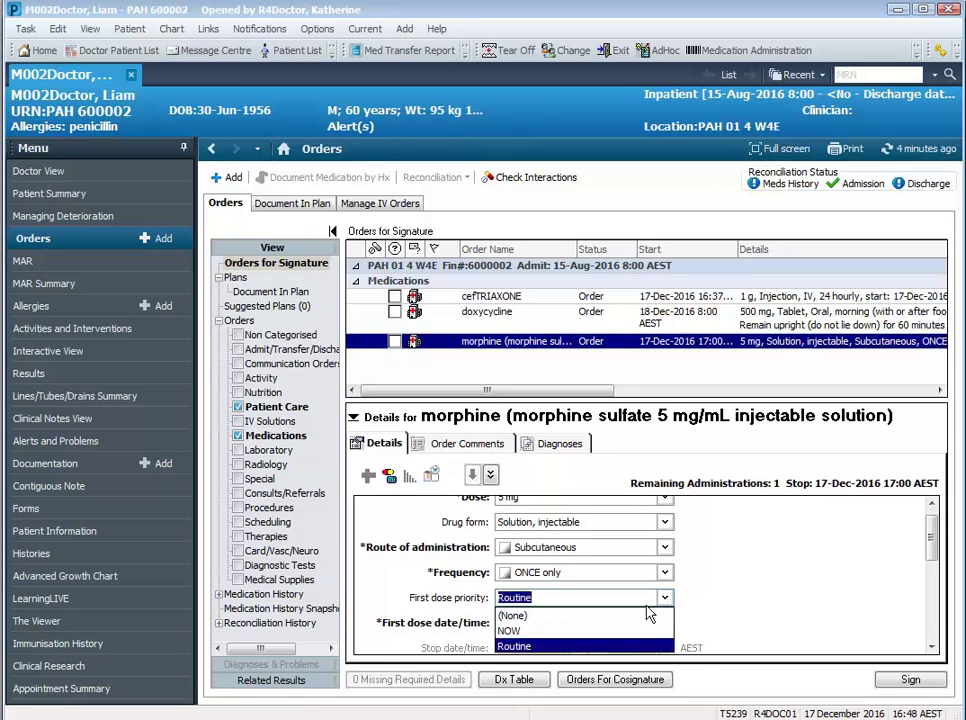
left_click(511, 632)
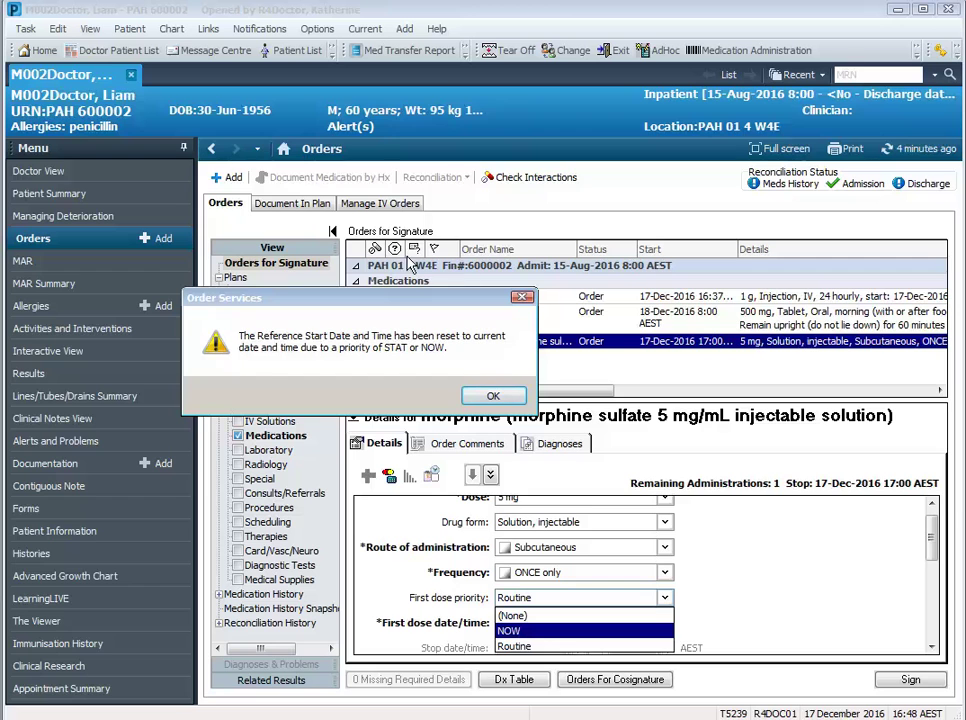
left_click(503, 398)
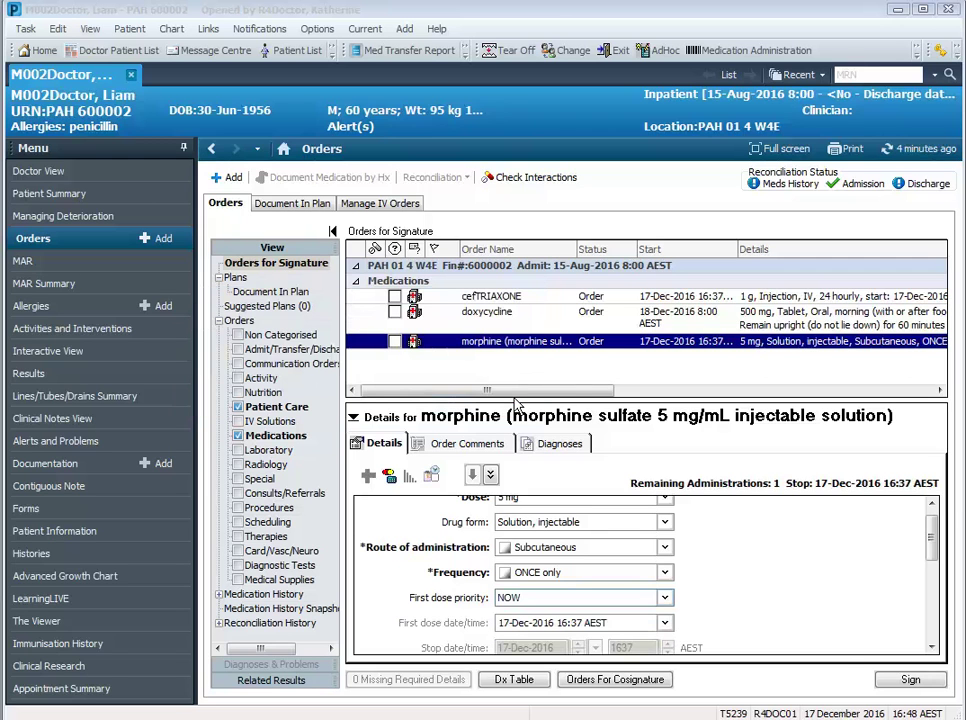
left_click(905, 680)
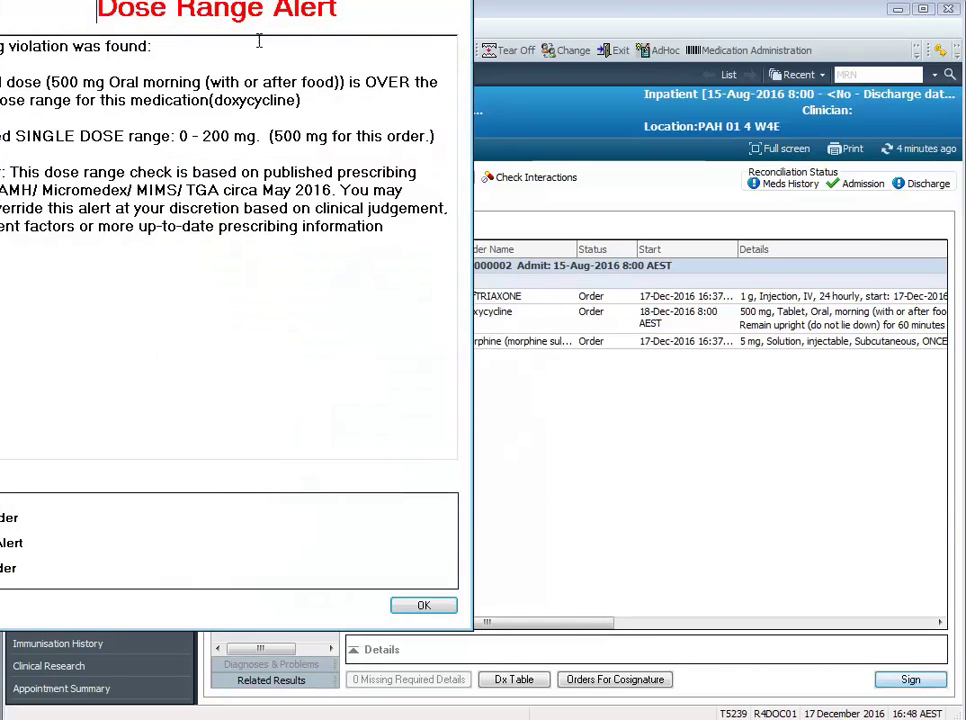
Modify the doxycycline order after the dose range alert, restoring its dose to 100 mg
left_click_drag(300, 2, 612, 38)
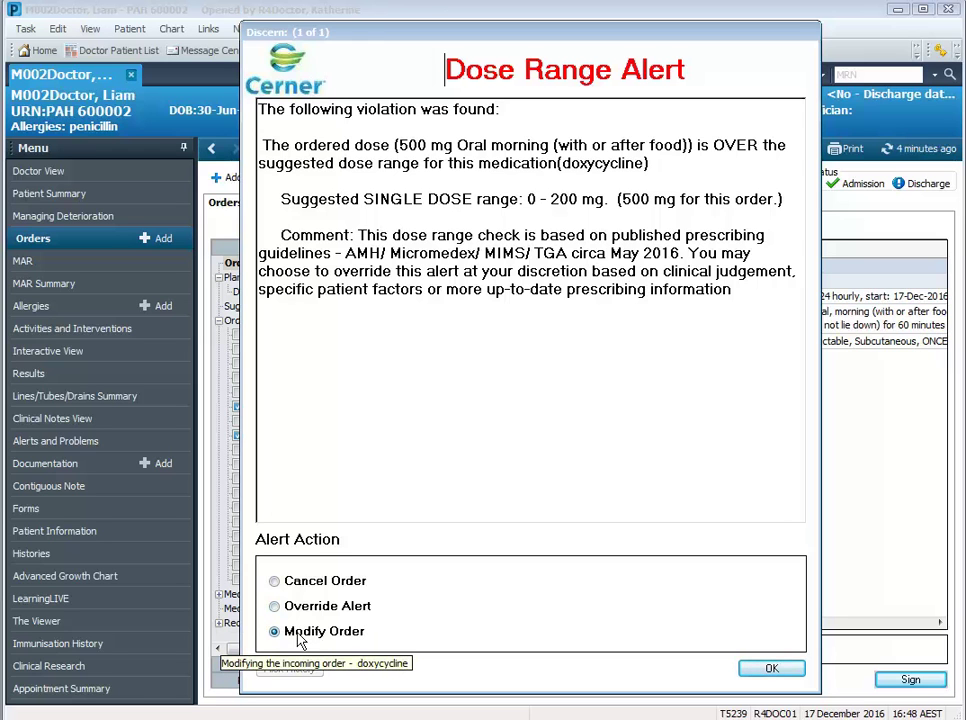
left_click(765, 670)
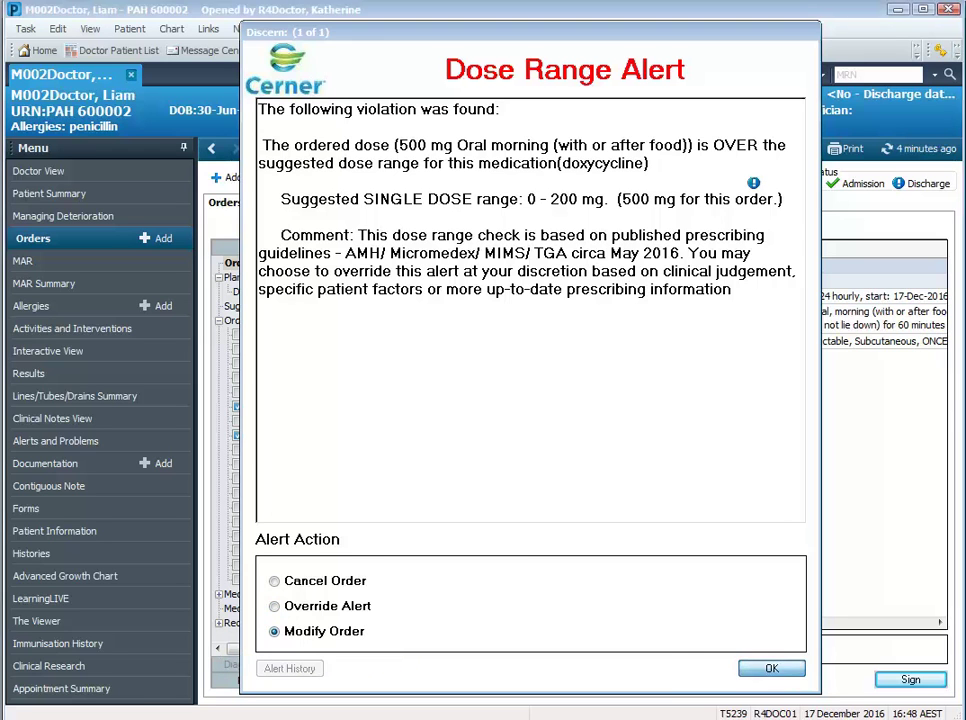
left_click(506, 503)
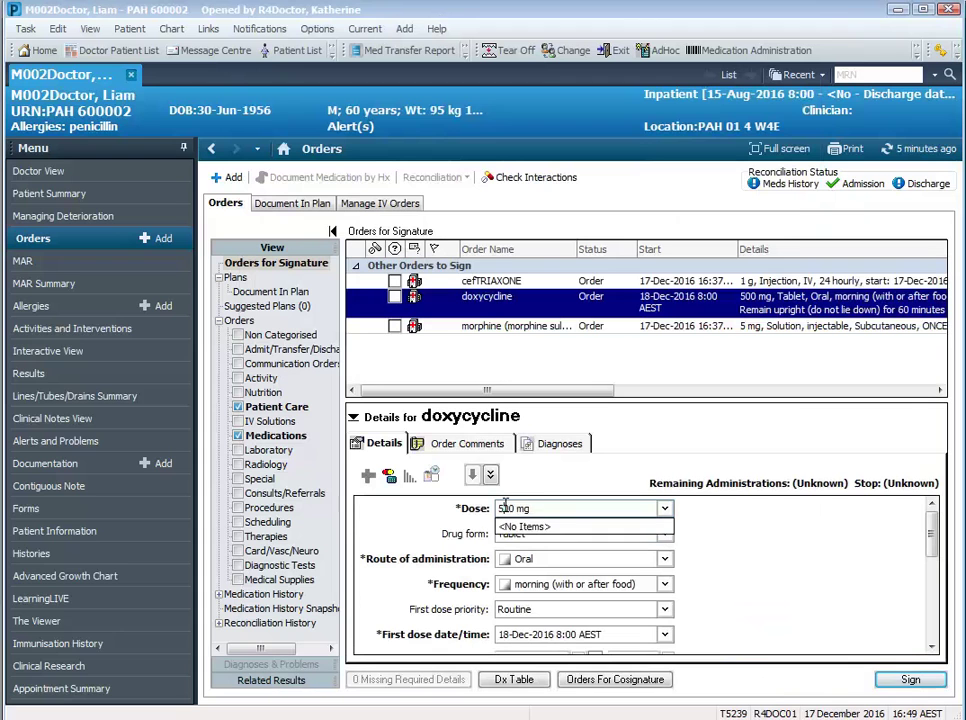
key("BackSpace")
type("1")
key("Tab")
left_click(905, 680)
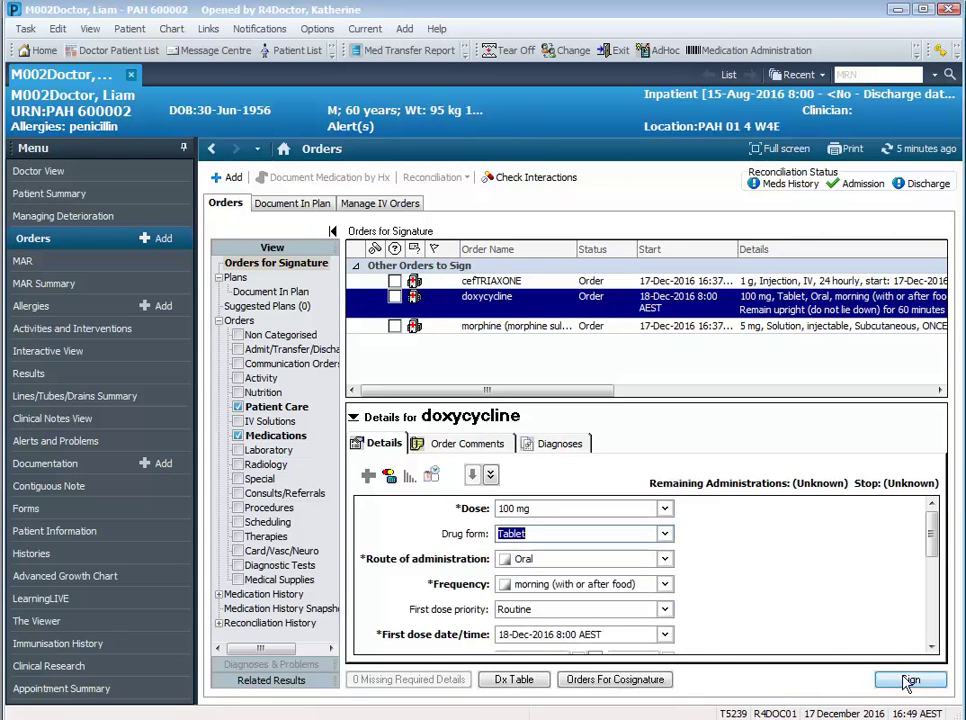
Sign all three orders with the account password and refresh the MAR to show them
left_click(905, 680)
type("•••••")
key("Return")
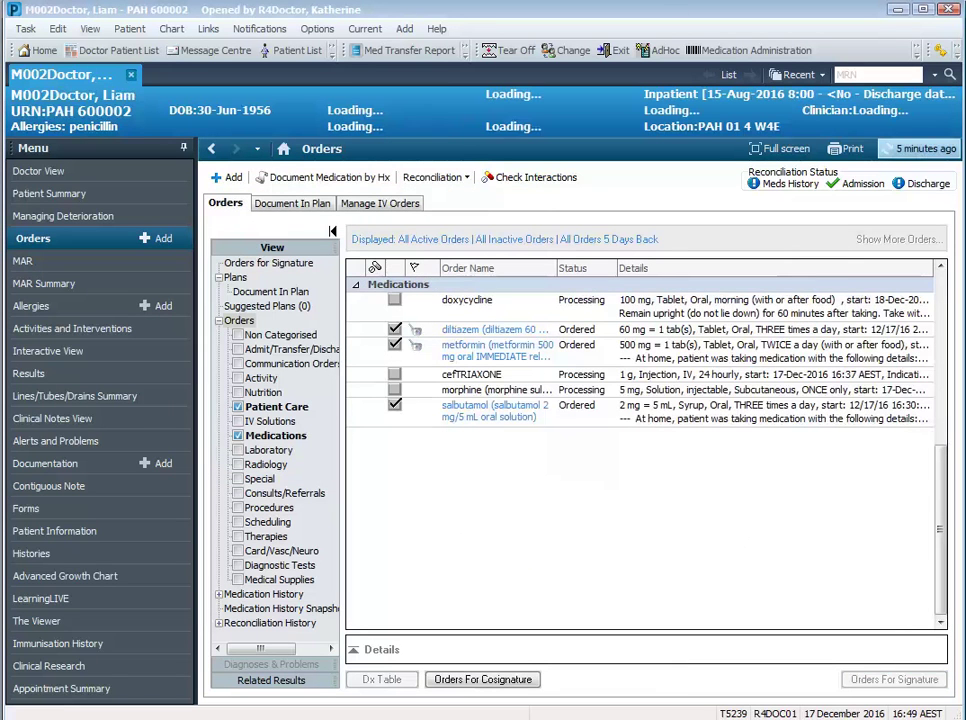
left_click(23, 260)
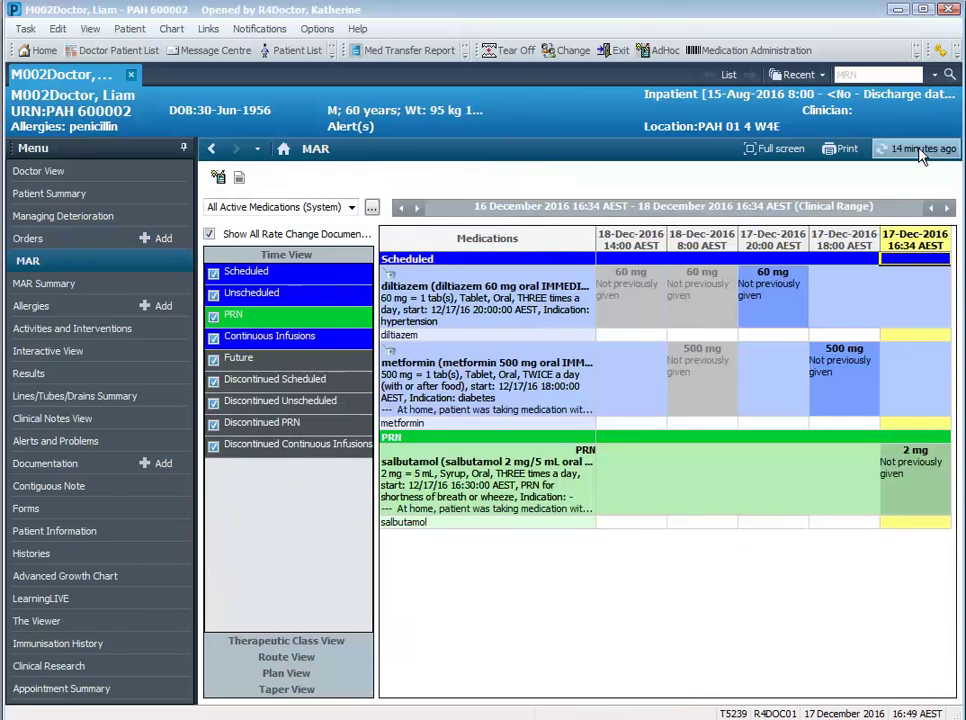
left_click(920, 149)
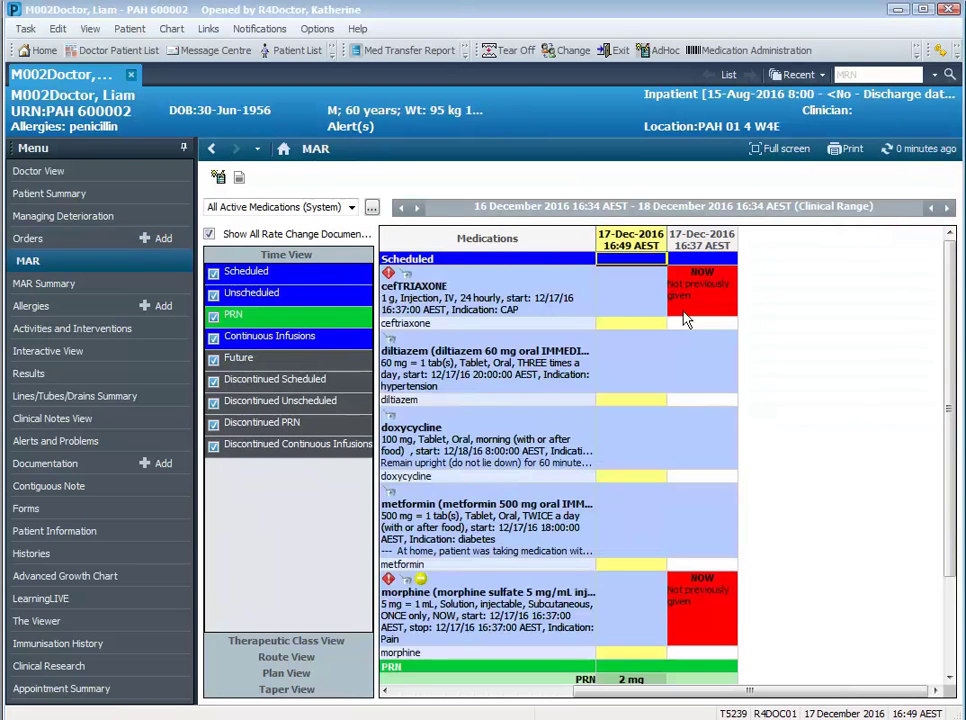